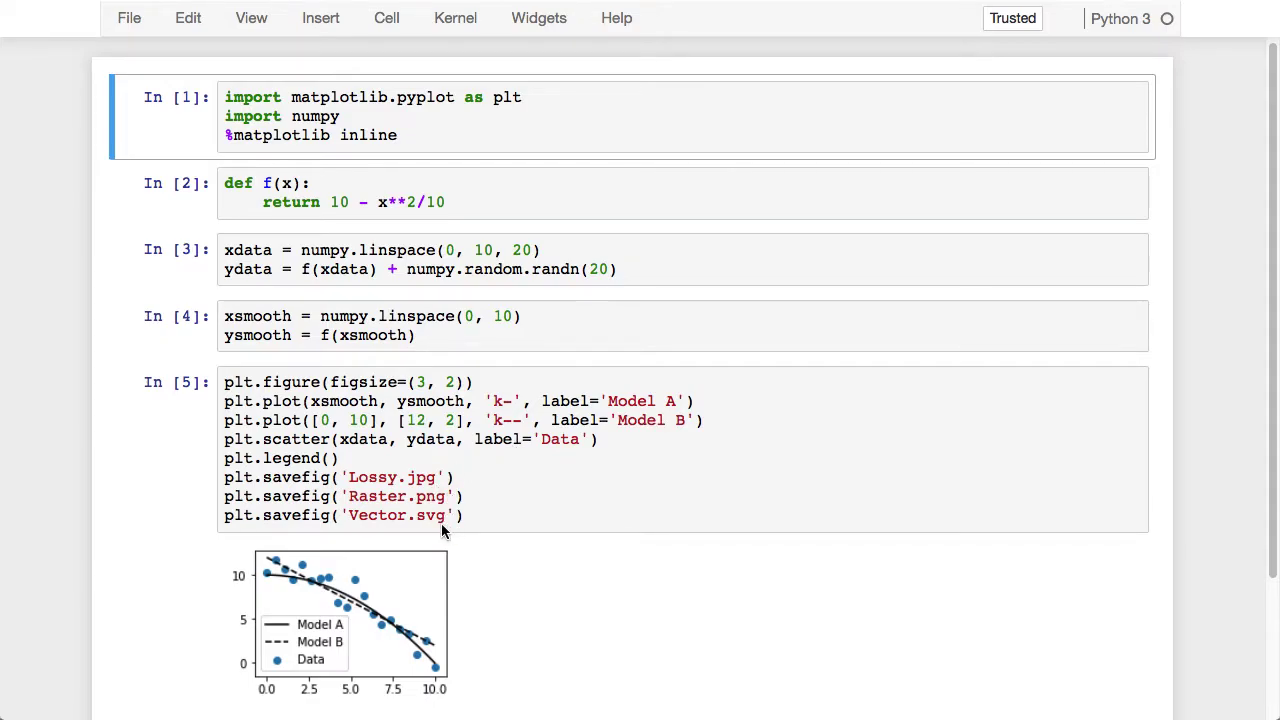
{"action": "key", "text": "Return"}
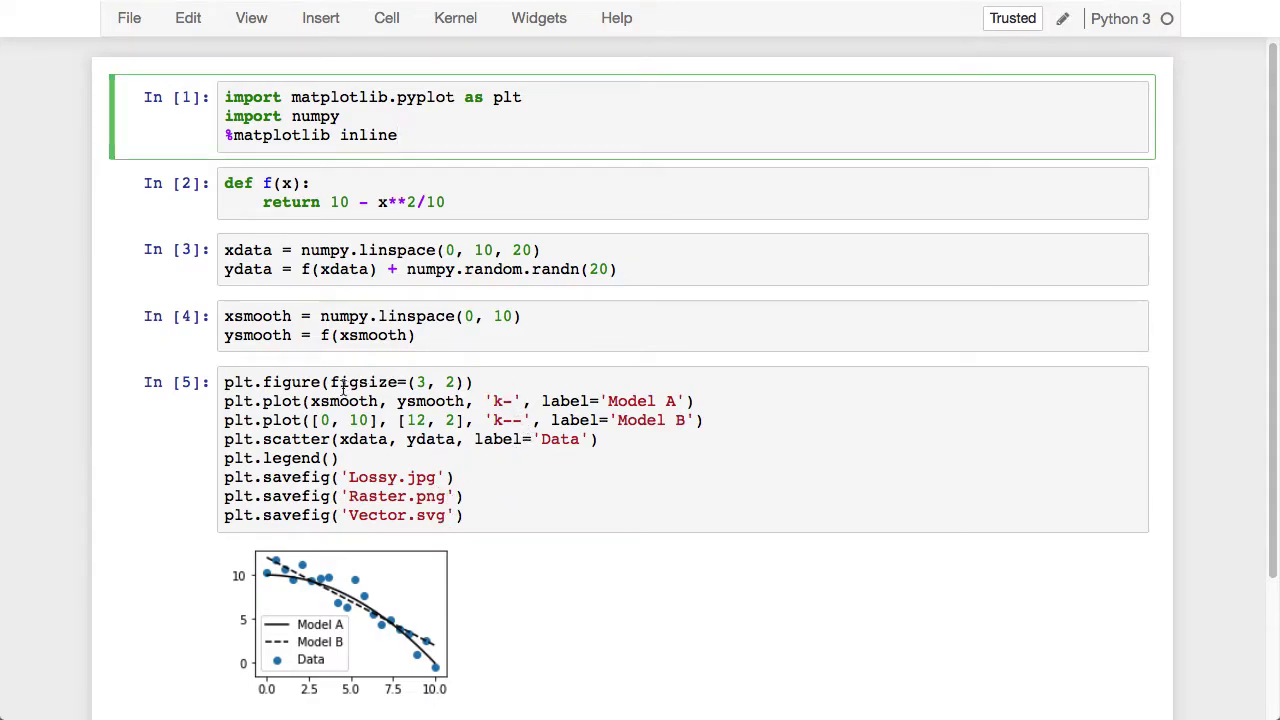
{"action": "left_click_drag", "start_coordinate": [330, 382], "coordinate": [462, 377]}
{"action": "left_click", "coordinate": [271, 382]}
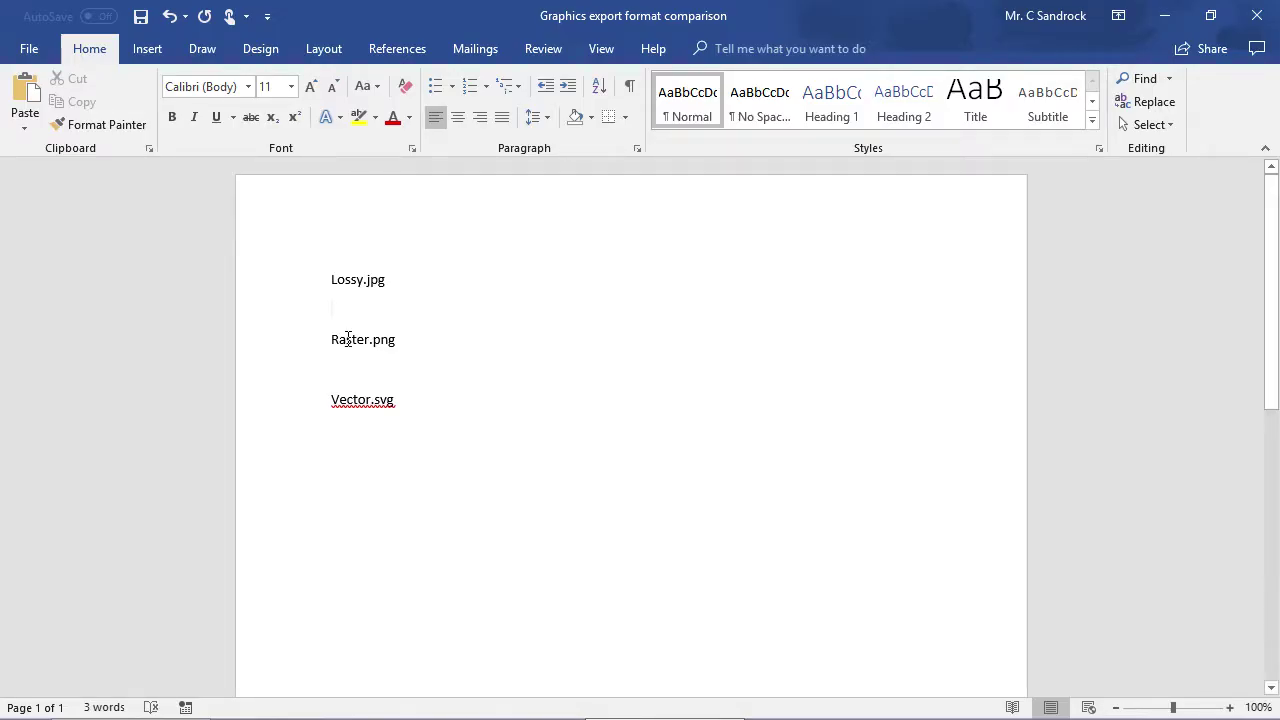
Step: Insert the Lossy JPEG picture from the matplotlib_word folder into the blank line under the Lossy.jpg caption
{"action": "left_click", "coordinate": [147, 52]}
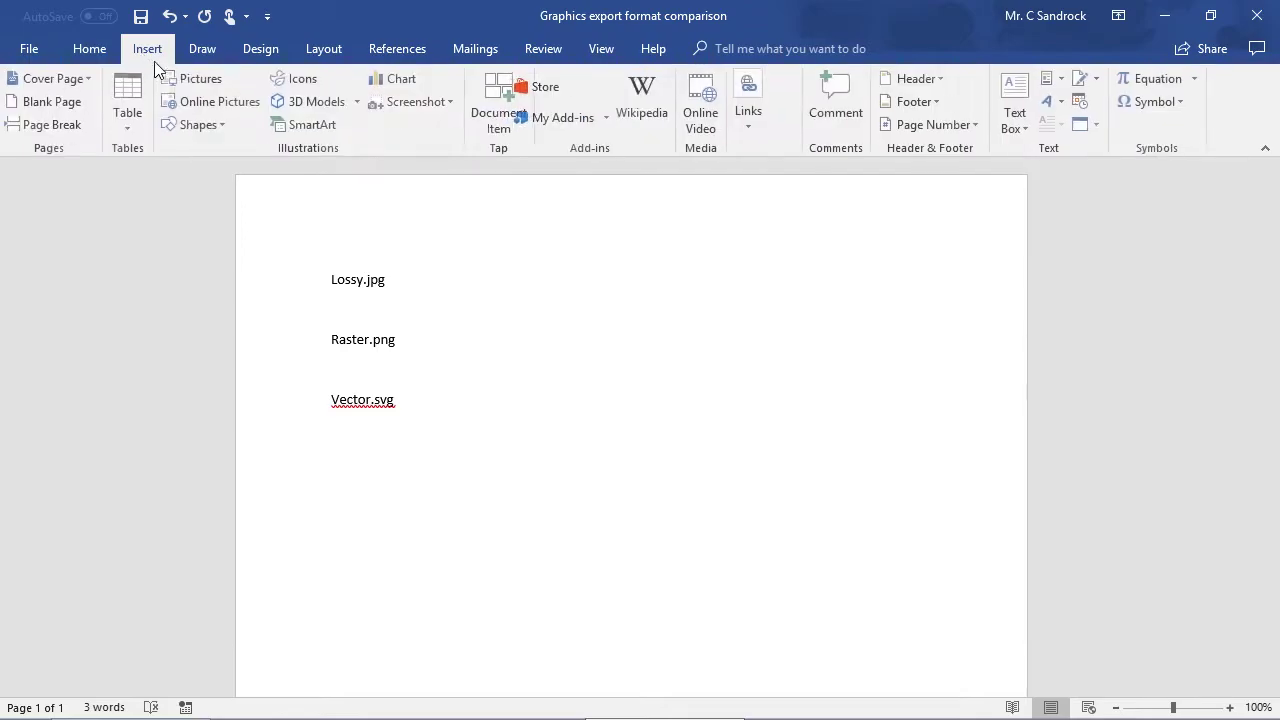
{"action": "left_click", "coordinate": [200, 79]}
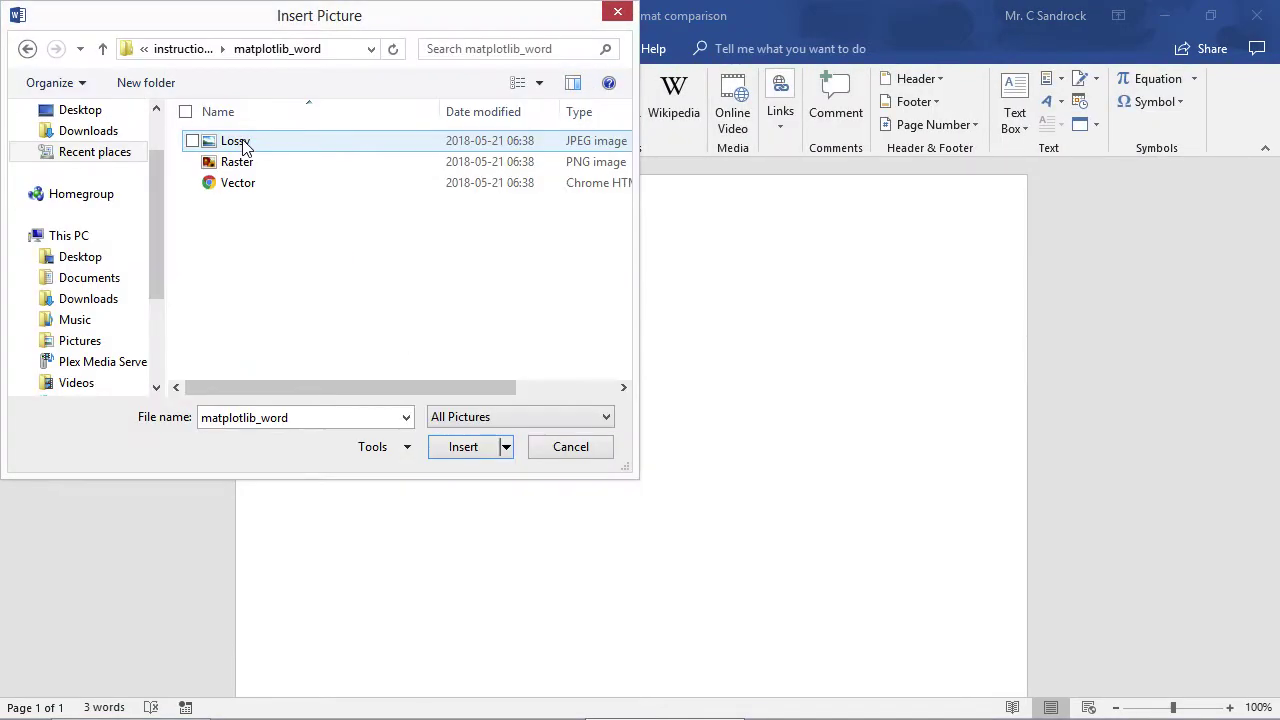
{"action": "double_click", "coordinate": [243, 143]}
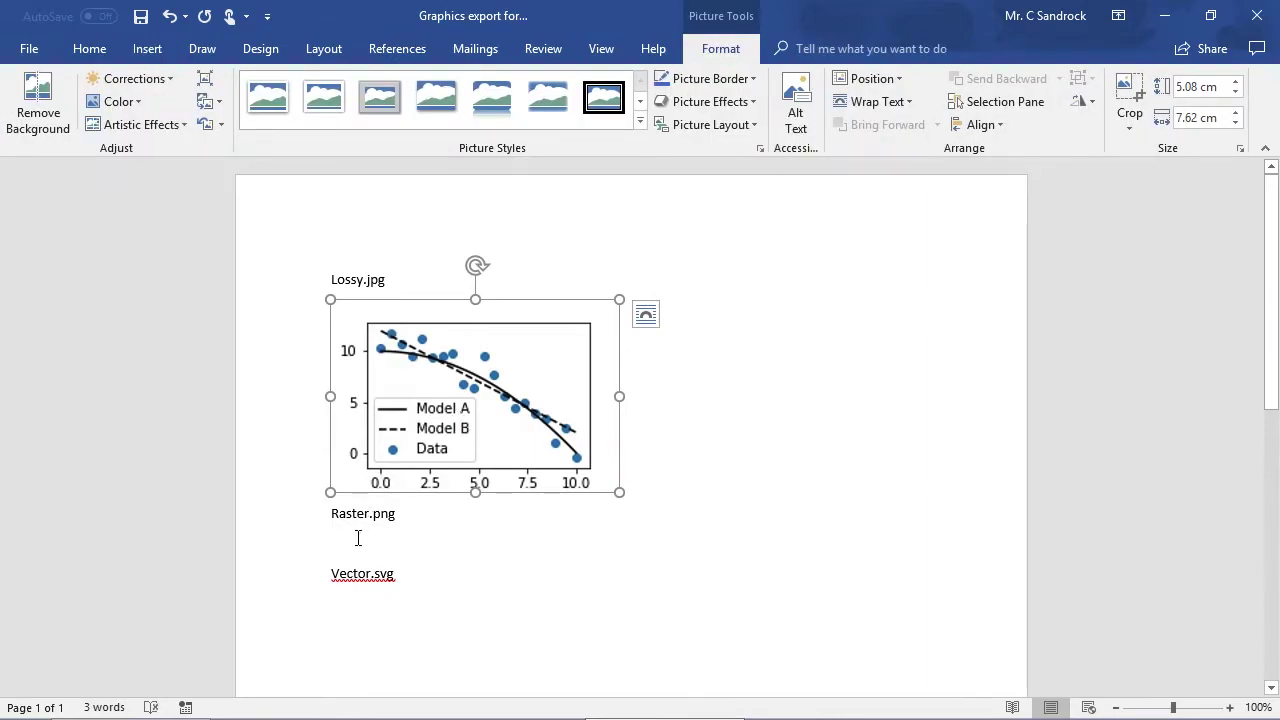
Step: Insert the Raster PNG picture from the matplotlib_word folder into the blank line under the Raster.png caption
{"action": "left_click", "coordinate": [358, 538]}
{"action": "left_click", "coordinate": [148, 49]}
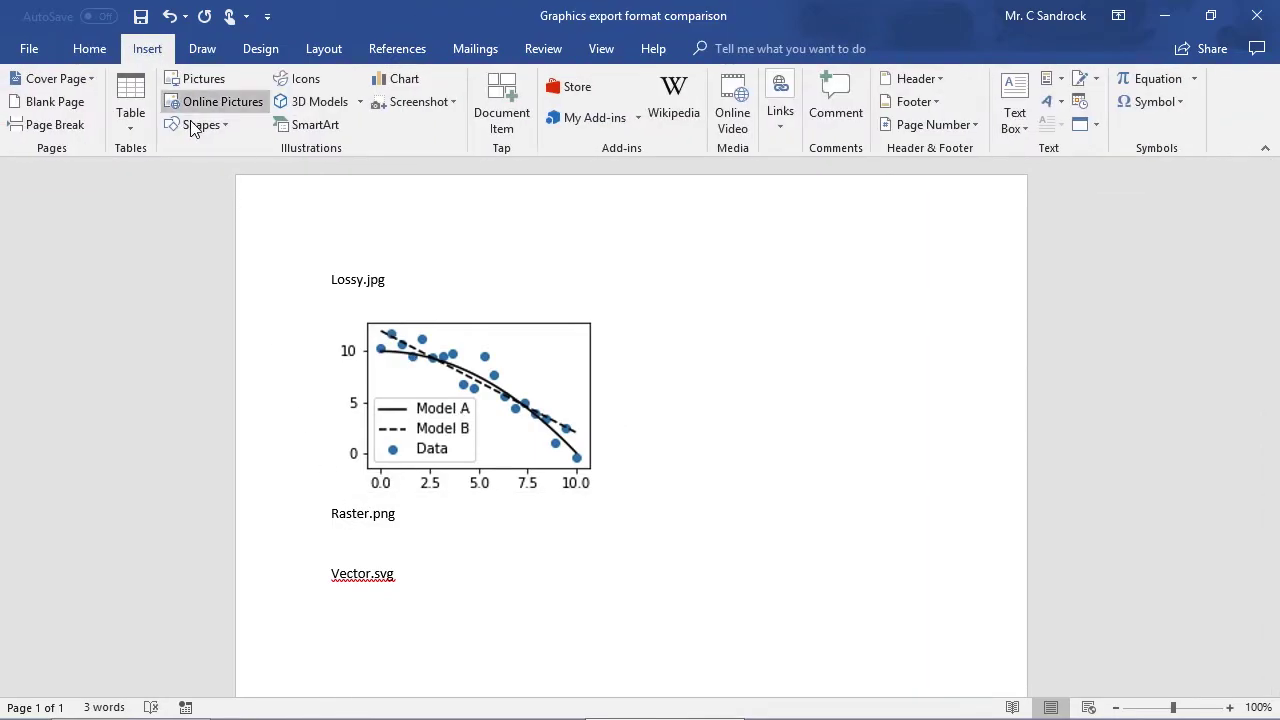
{"action": "left_click", "coordinate": [200, 80]}
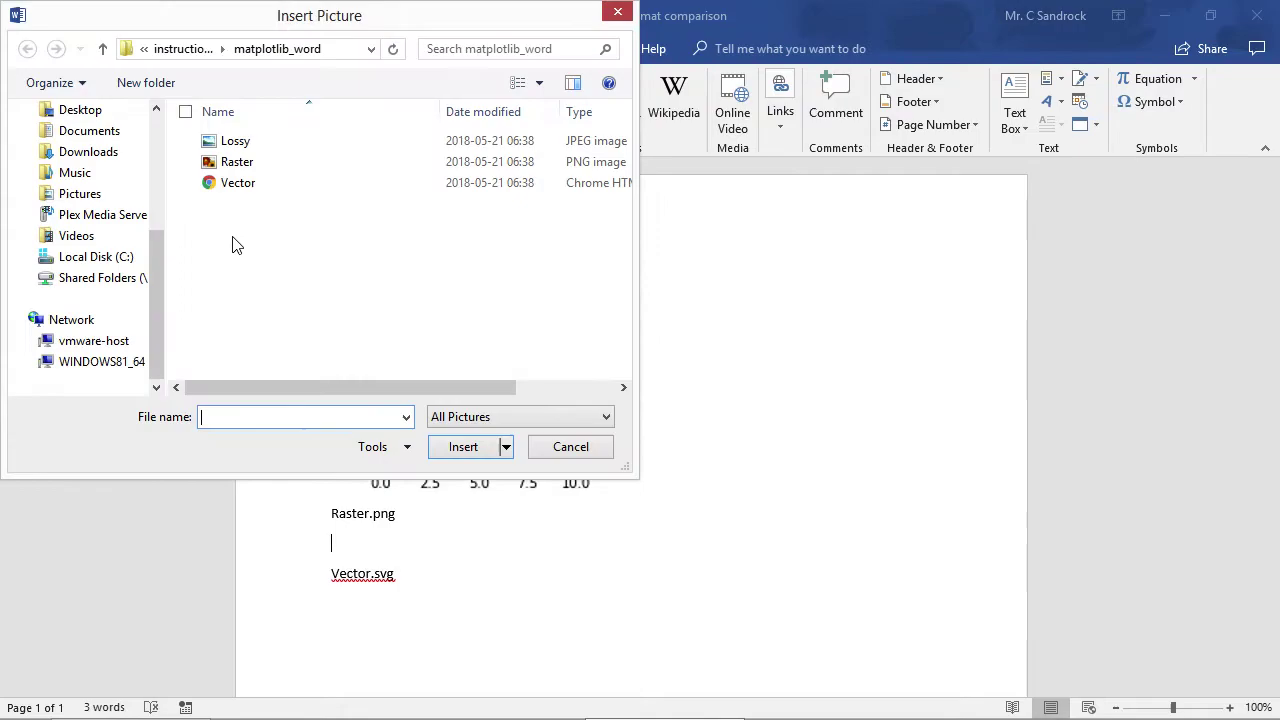
{"action": "double_click", "coordinate": [215, 162]}
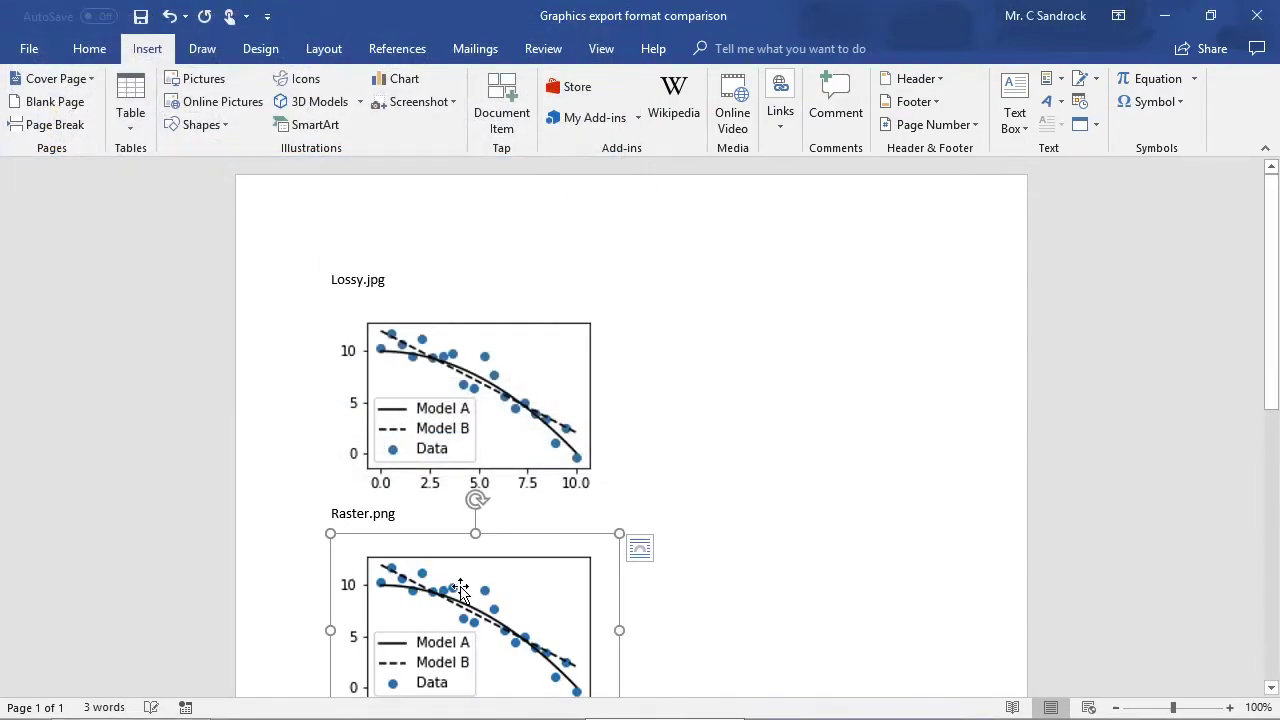
Step: Place the Vector file from the matplotlib_word folder in File Explorer below the Vector.svg caption in the Word document
{"action": "scroll", "coordinate": [460, 590], "scroll_direction": "down", "scroll_amount": 3}
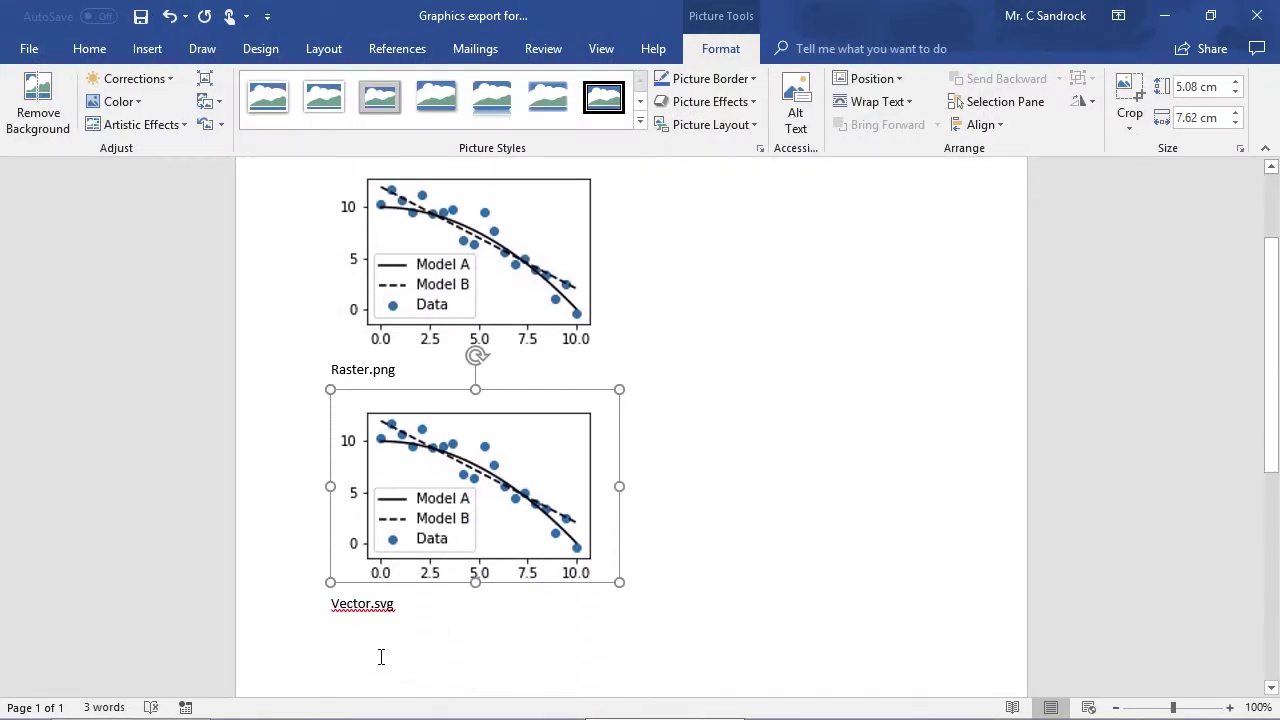
{"action": "left_click", "coordinate": [380, 656]}
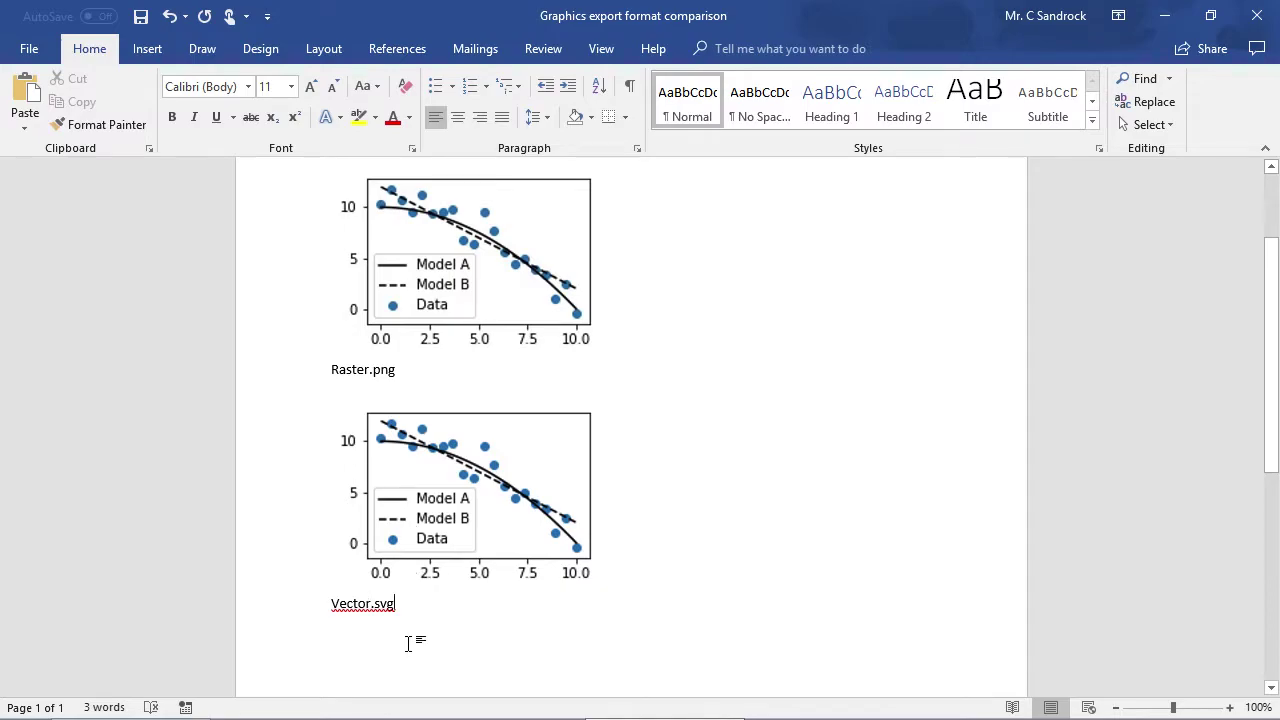
{"action": "key", "text": "alt+Tab"}
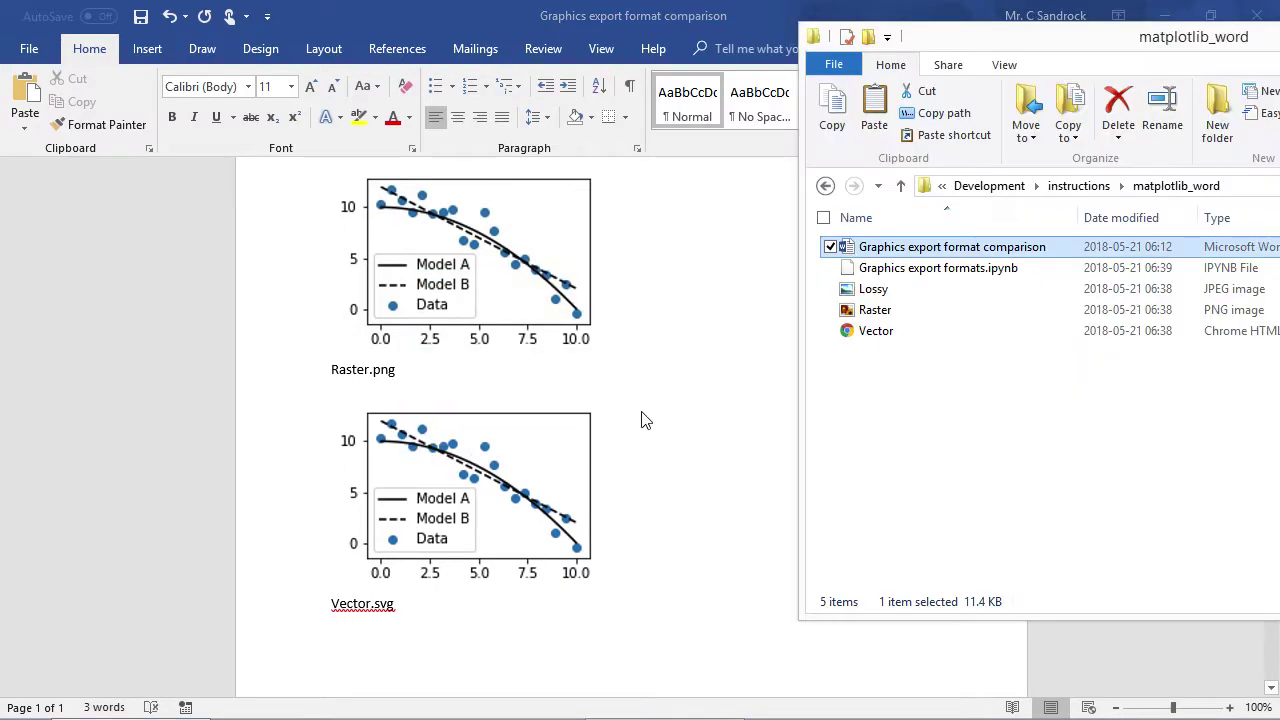
{"action": "left_click_drag", "start_coordinate": [877, 335], "coordinate": [380, 665]}
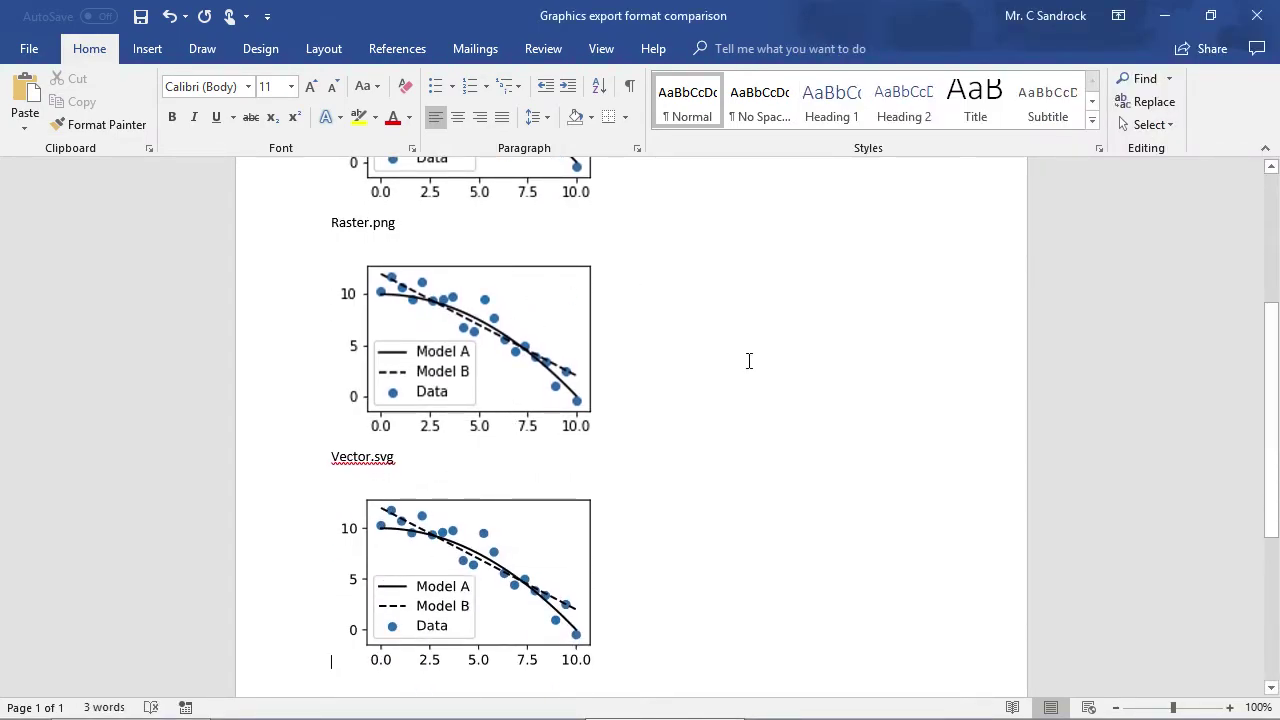
Step: Examine the rendering quality of the JPG, PNG and SVG plots in the document at 500% zoom
{"action": "scroll", "coordinate": [749, 361], "scroll_direction": "up", "scroll_amount": 5}
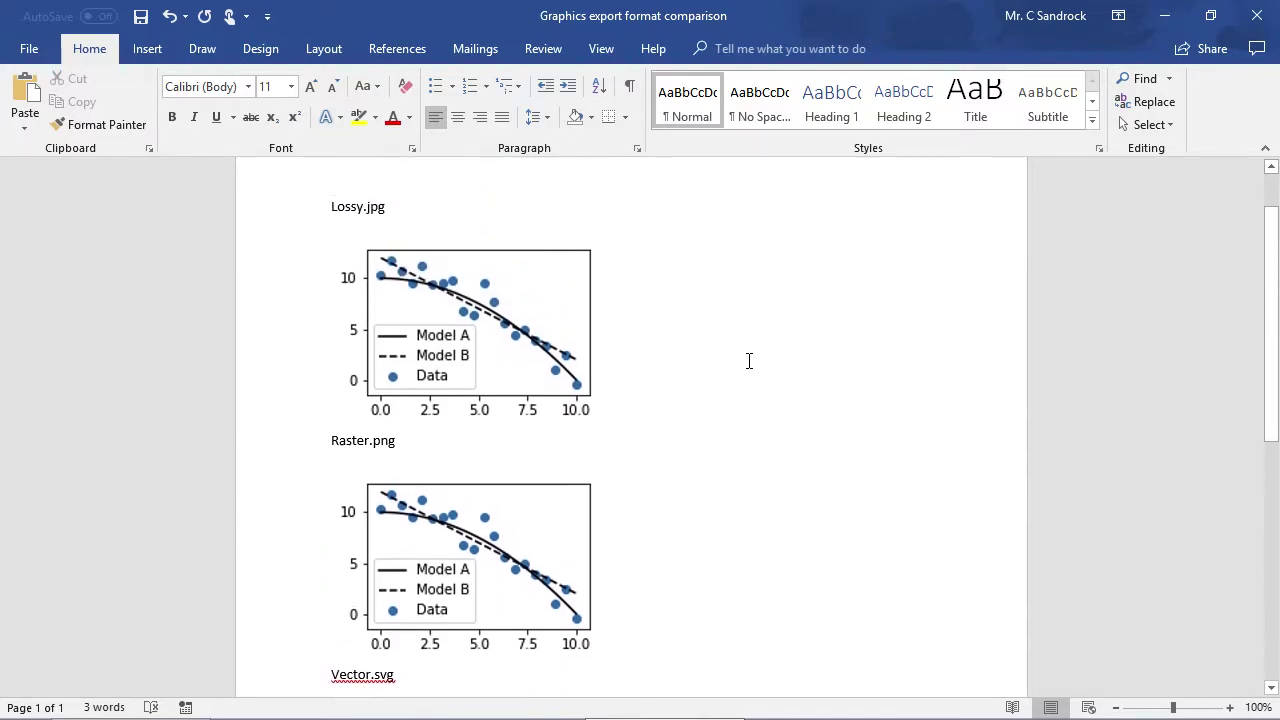
{"action": "left_click_drag", "start_coordinate": [1173, 707], "coordinate": [1257, 703]}
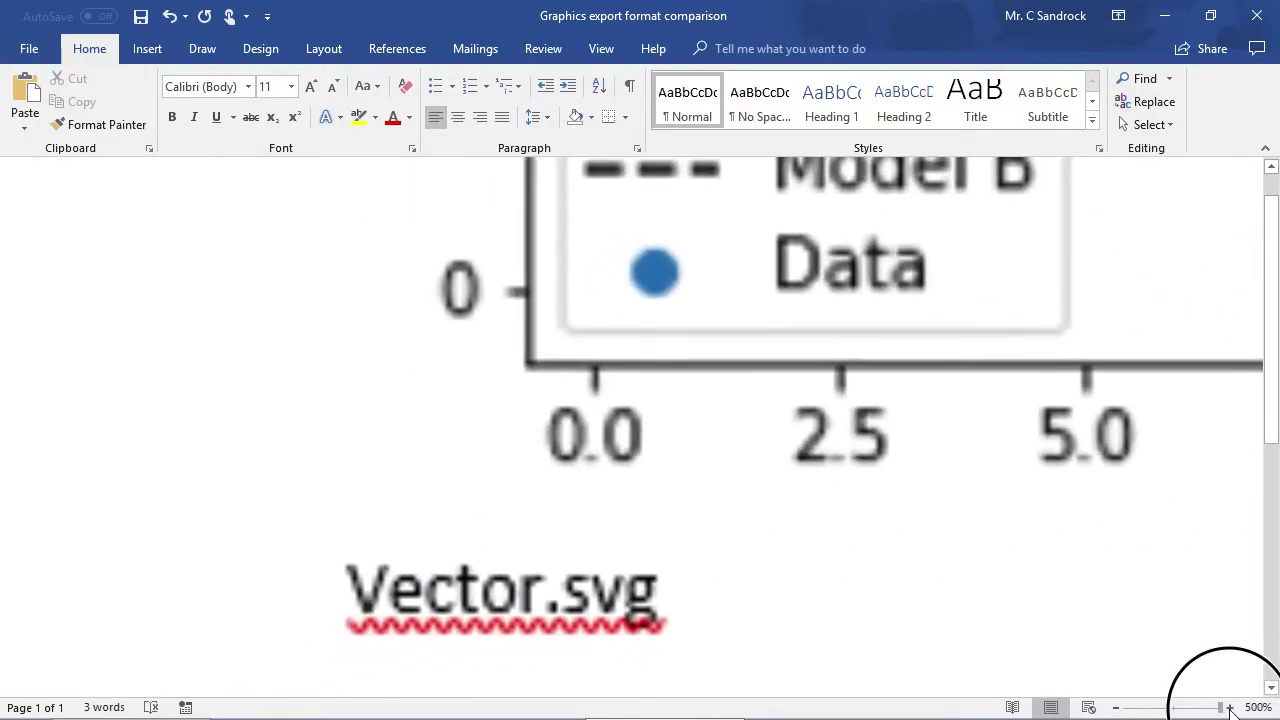
{"action": "scroll", "coordinate": [891, 421], "scroll_direction": "up", "scroll_amount": 10}
{"action": "scroll", "coordinate": [891, 419], "scroll_direction": "up", "scroll_amount": 2}
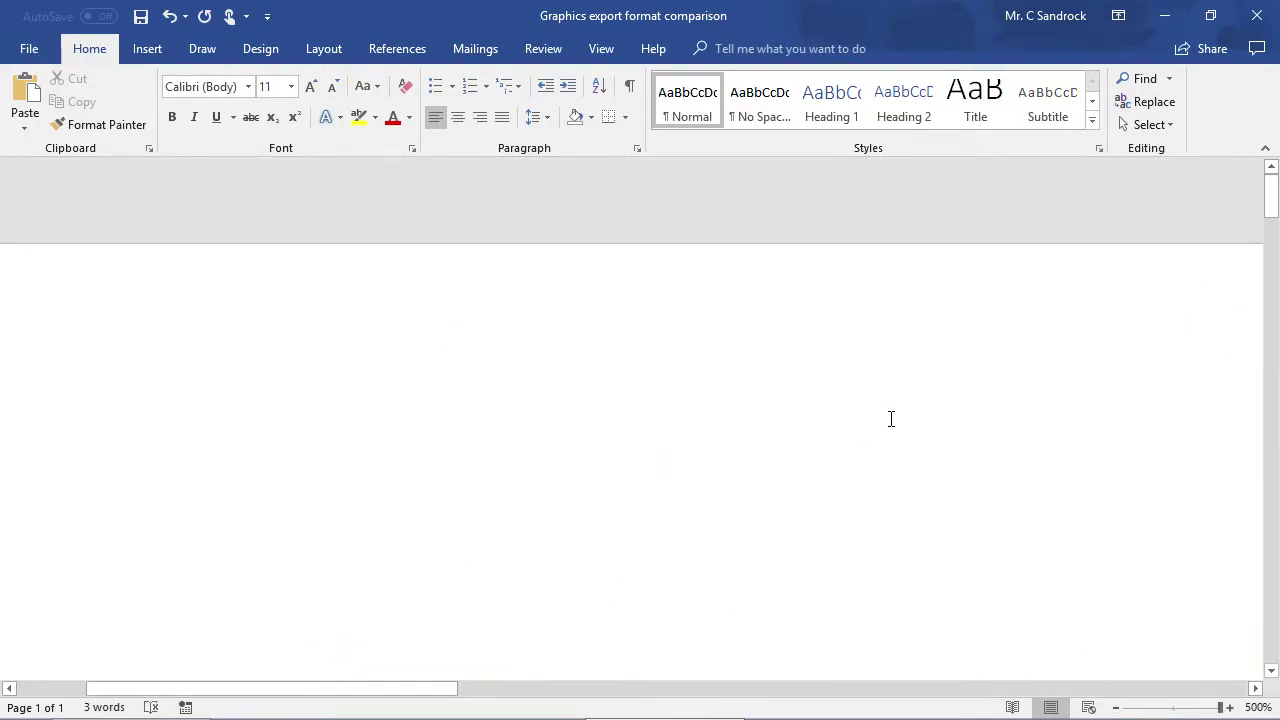
{"action": "scroll", "coordinate": [889, 418], "scroll_direction": "down", "scroll_amount": 5}
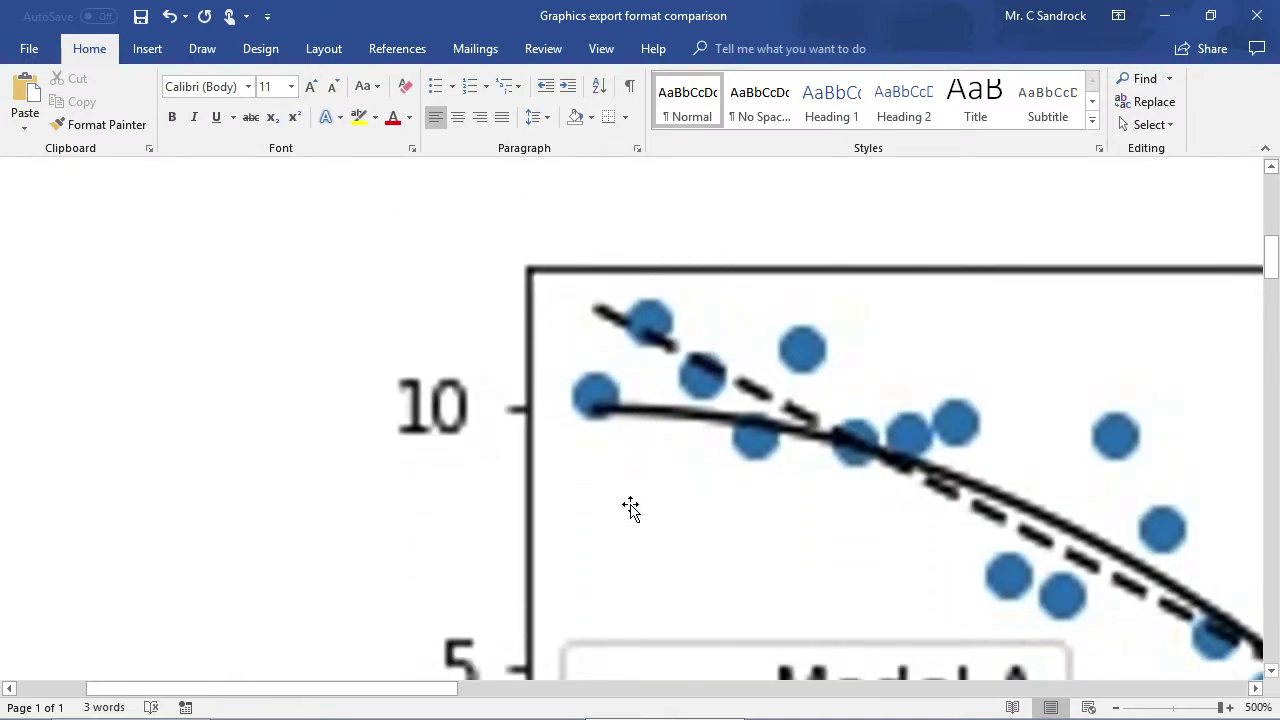
{"action": "scroll", "coordinate": [630, 507], "scroll_direction": "down", "scroll_amount": 10}
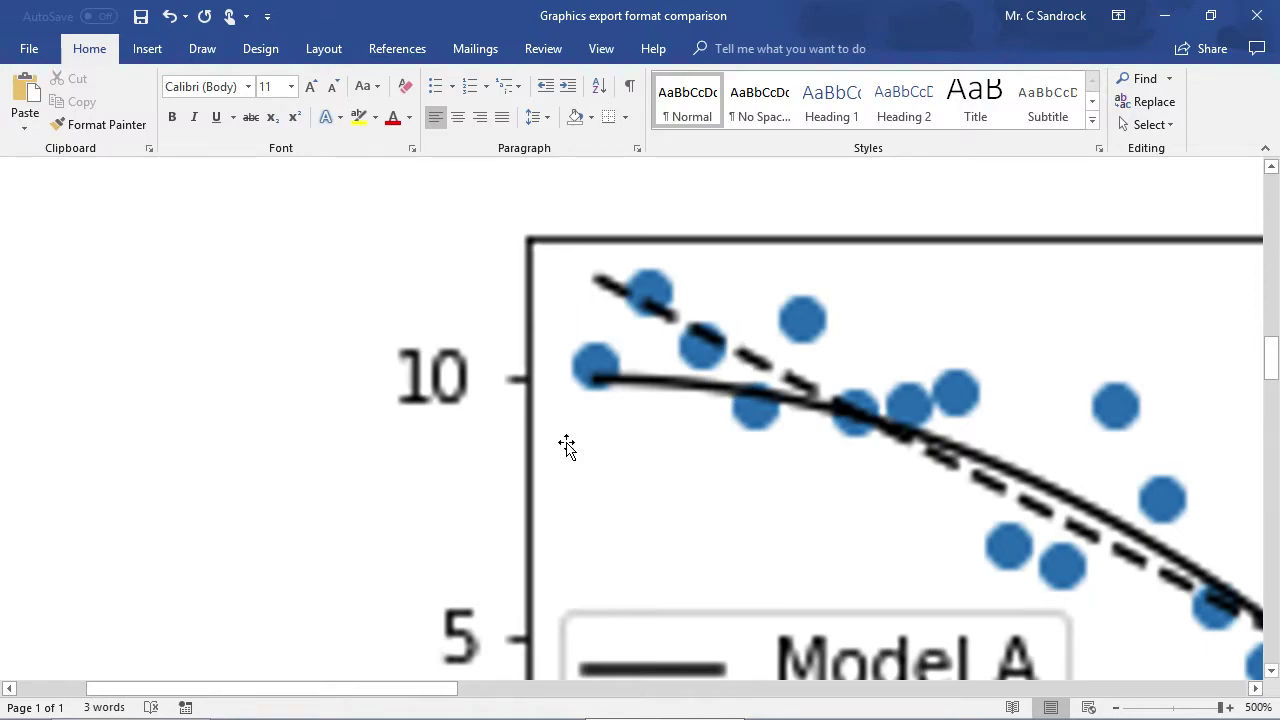
{"action": "scroll", "coordinate": [813, 408], "scroll_direction": "up", "scroll_amount": 10}
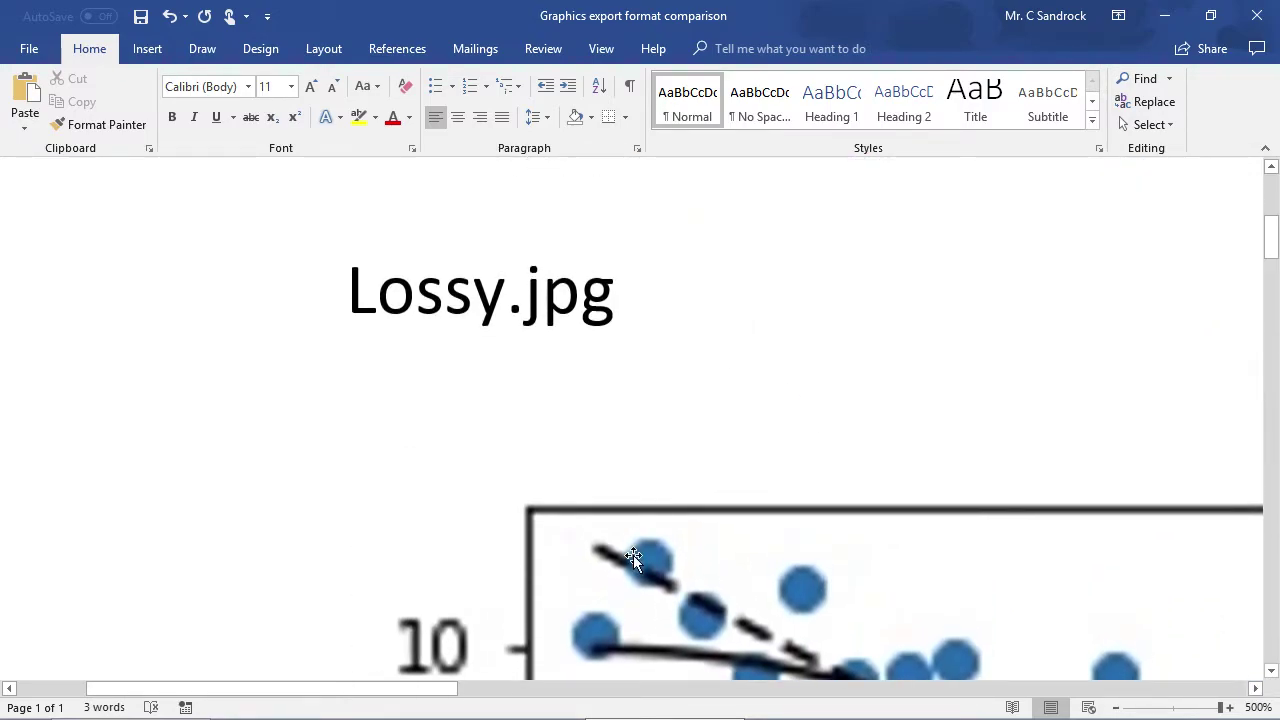
{"action": "scroll", "coordinate": [833, 535], "scroll_direction": "down", "scroll_amount": 10}
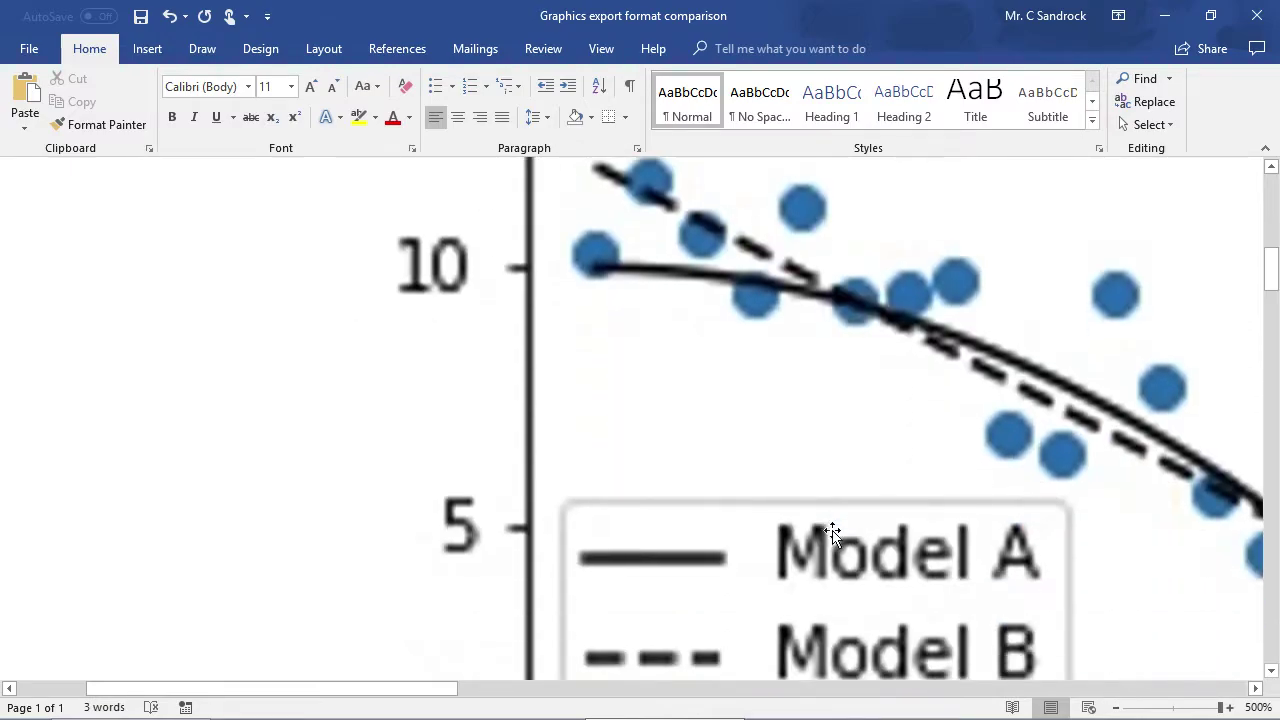
{"action": "scroll", "coordinate": [833, 535], "scroll_direction": "up", "scroll_amount": 3}
{"action": "scroll", "coordinate": [833, 535], "scroll_direction": "down", "scroll_amount": 5}
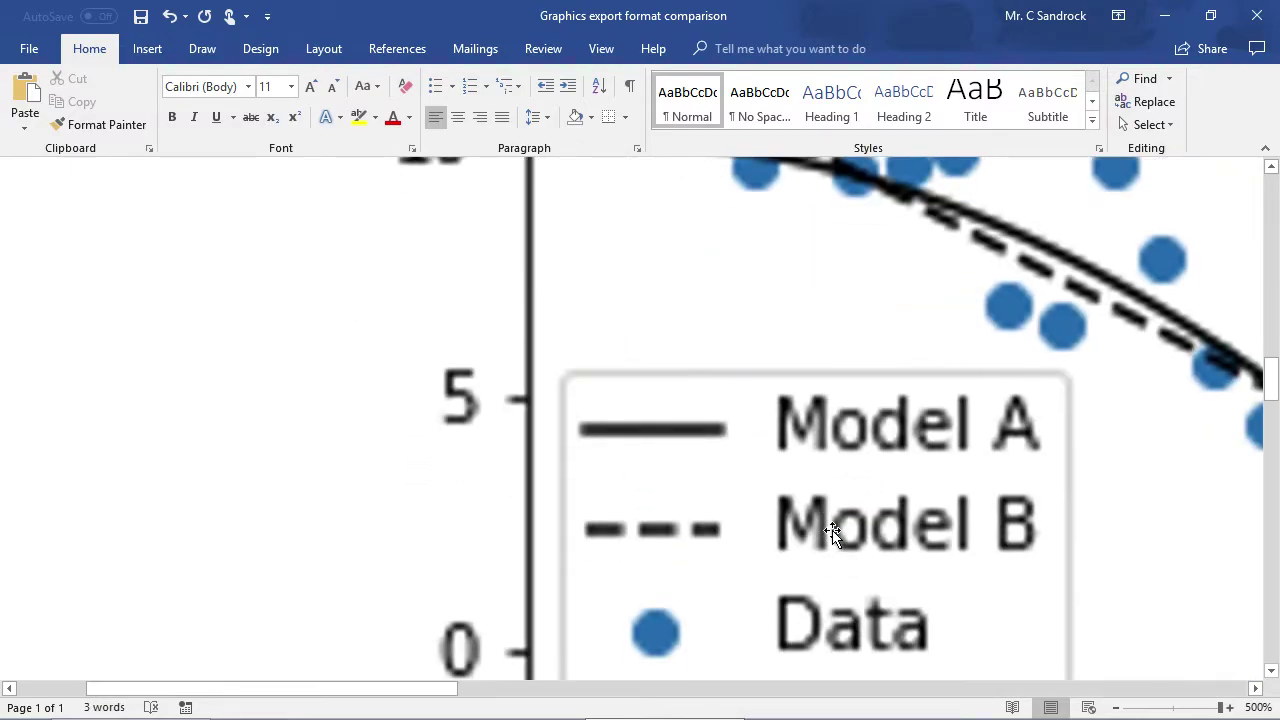
{"action": "scroll", "coordinate": [833, 535], "scroll_direction": "down", "scroll_amount": 3}
{"action": "scroll", "coordinate": [833, 535], "scroll_direction": "down", "scroll_amount": 3}
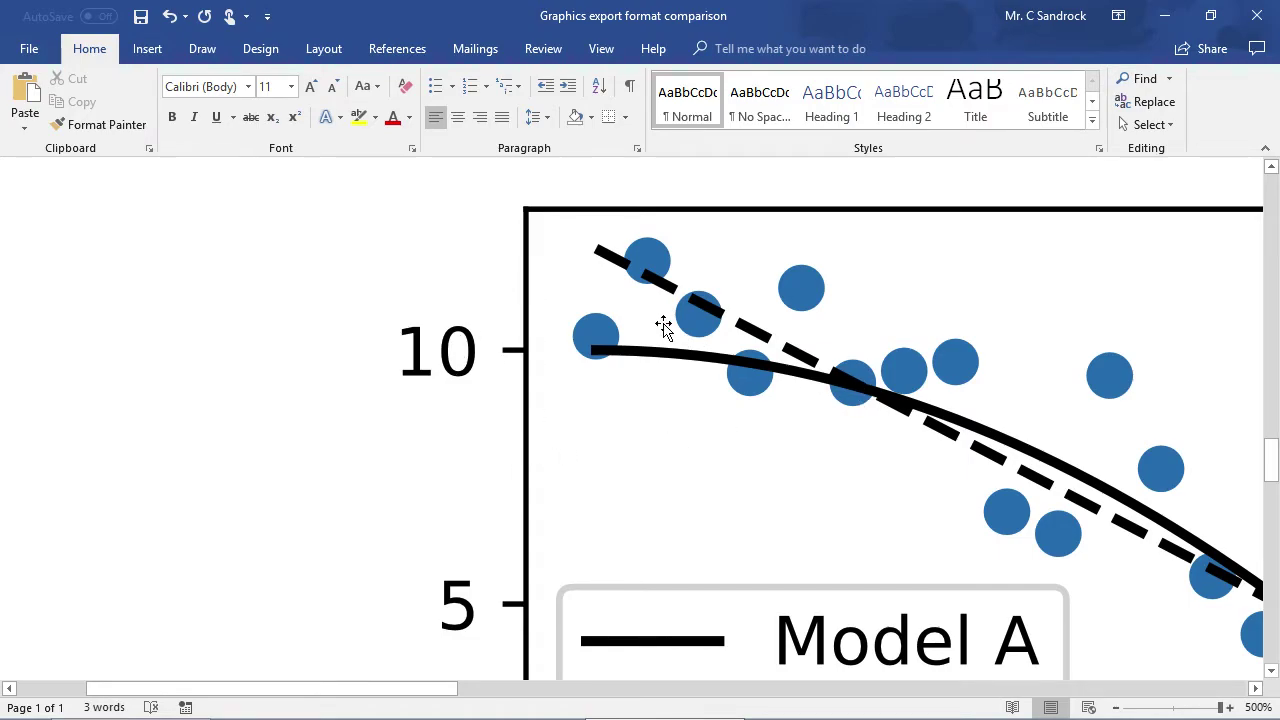
Step: Export the Word document as a PDF named Graphics export format comparison
{"action": "left_click", "coordinate": [29, 48]}
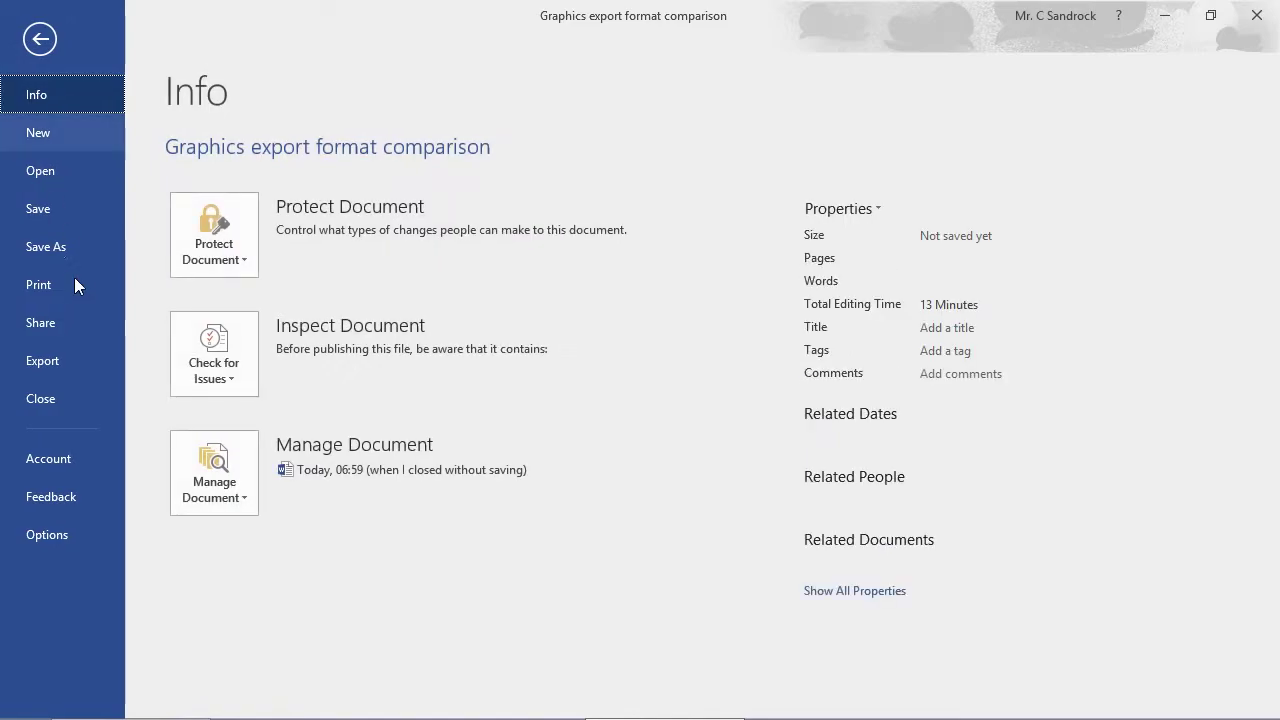
{"action": "left_click", "coordinate": [58, 362]}
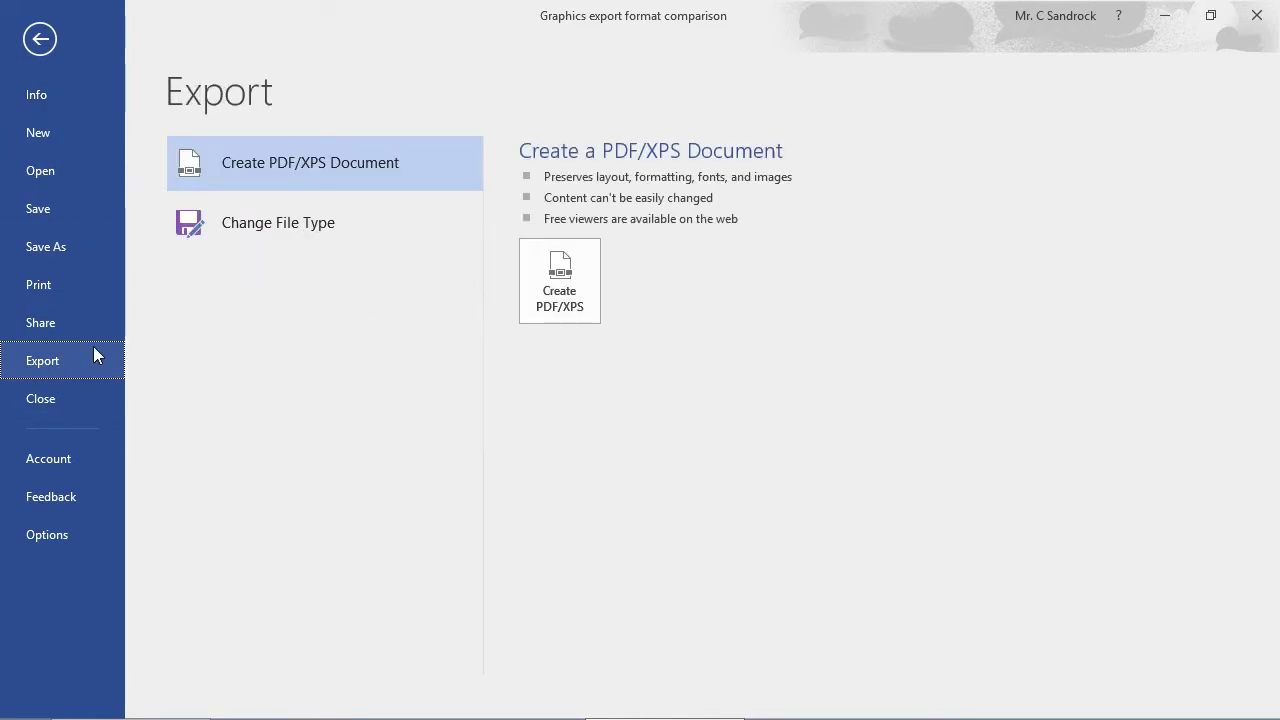
{"action": "key", "text": "Escape"}
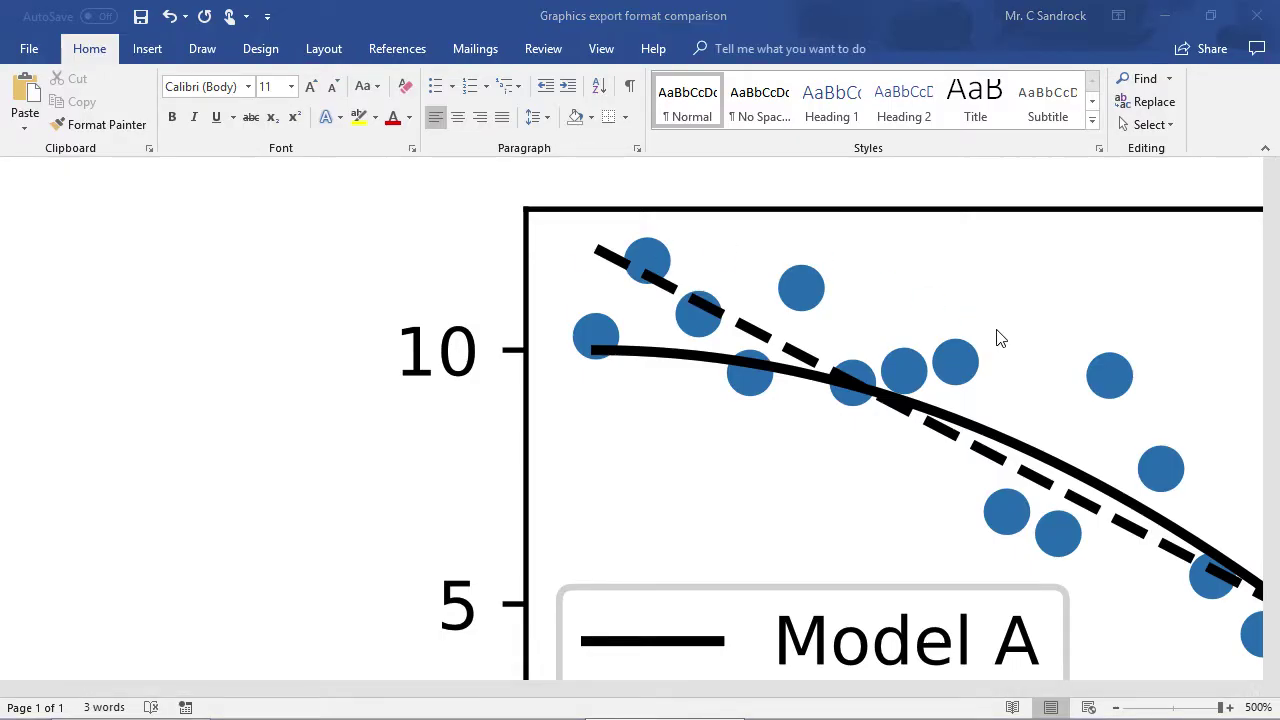
{"action": "left_click", "coordinate": [470, 553]}
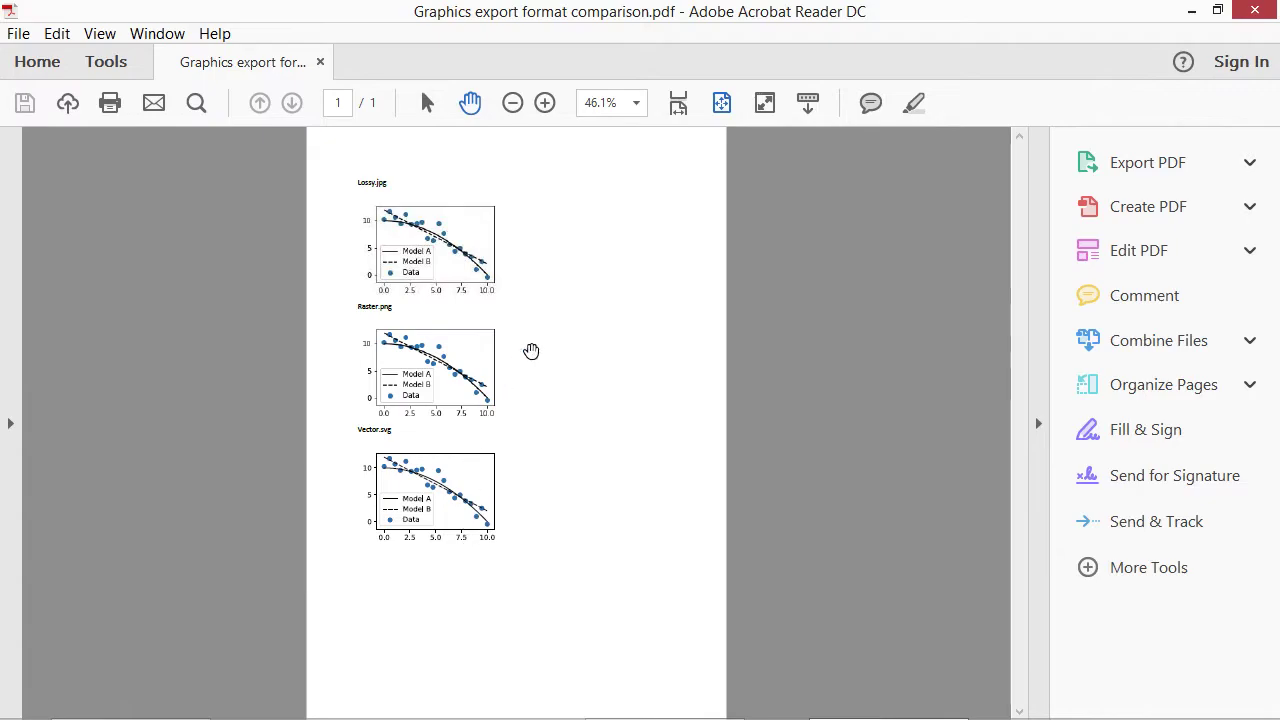
Step: Compare the JPG, PNG and SVG plots in the exported PDF at 400% zoom in Acrobat Reader and close the PDF
{"action": "left_click", "coordinate": [637, 103]}
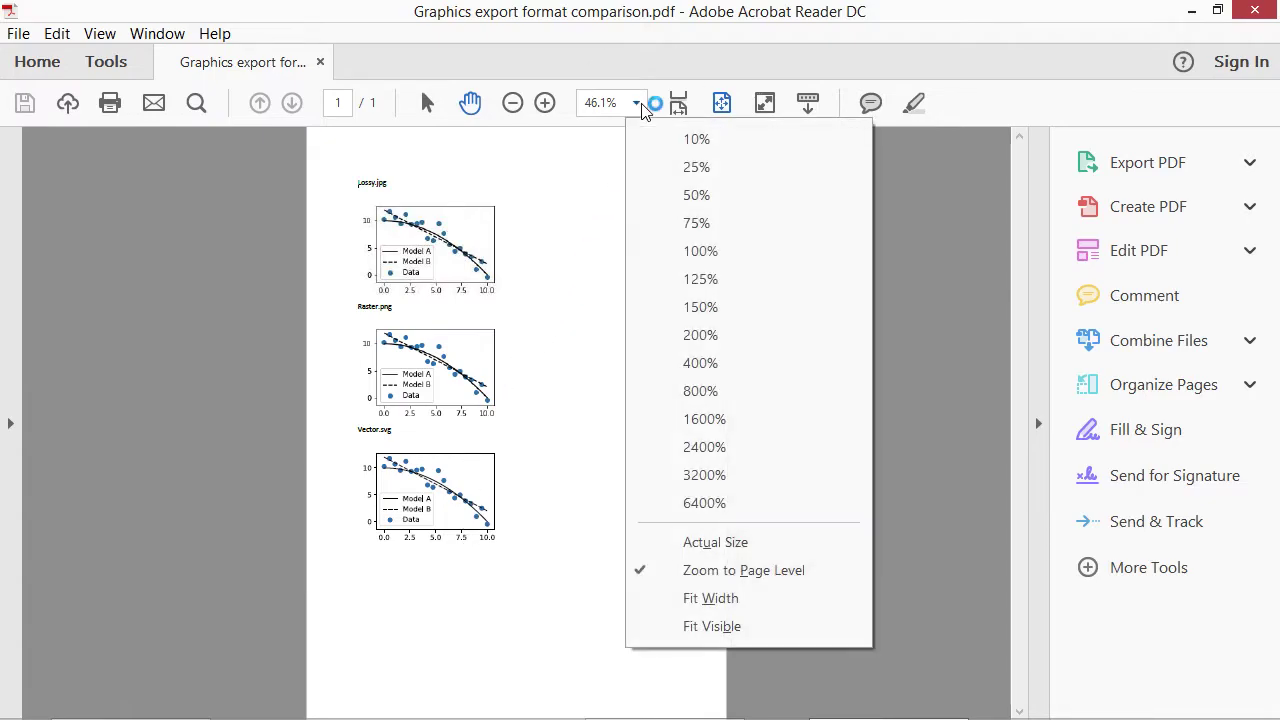
{"action": "left_click", "coordinate": [720, 365]}
{"action": "scroll", "coordinate": [670, 500], "scroll_direction": "down", "scroll_amount": 1}
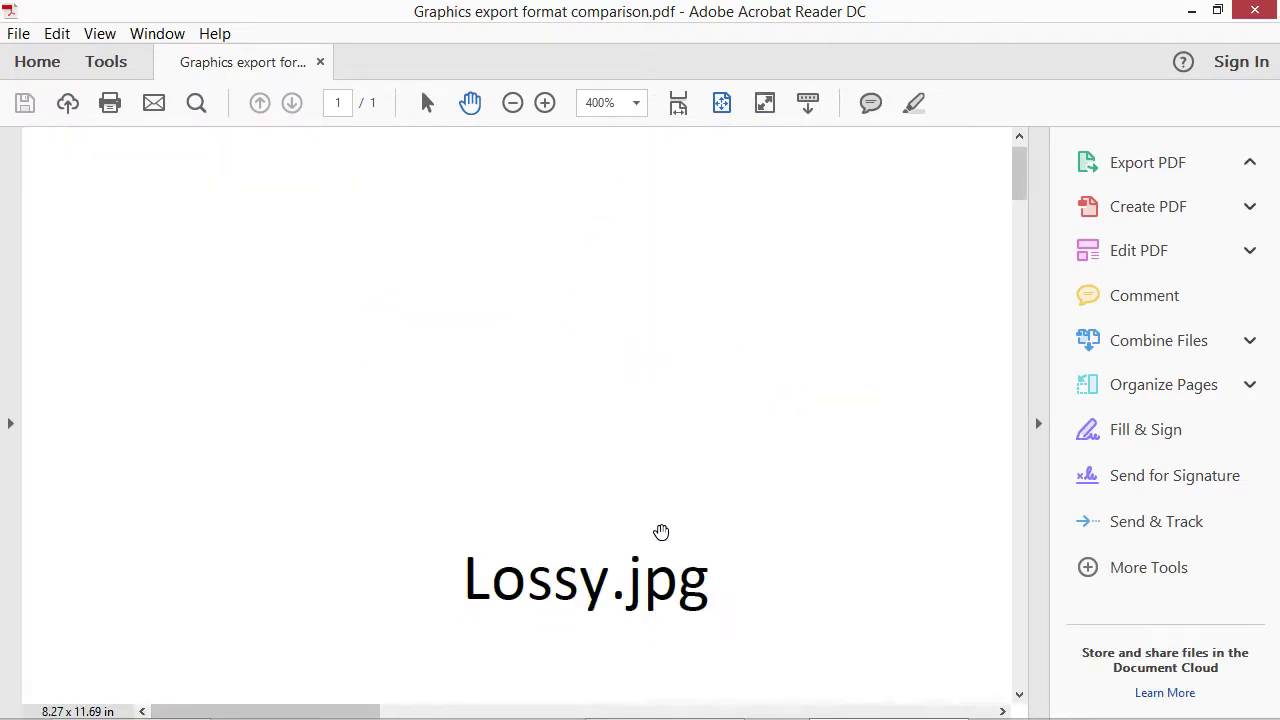
{"action": "left_click_drag", "start_coordinate": [1021, 164], "coordinate": [1022, 208]}
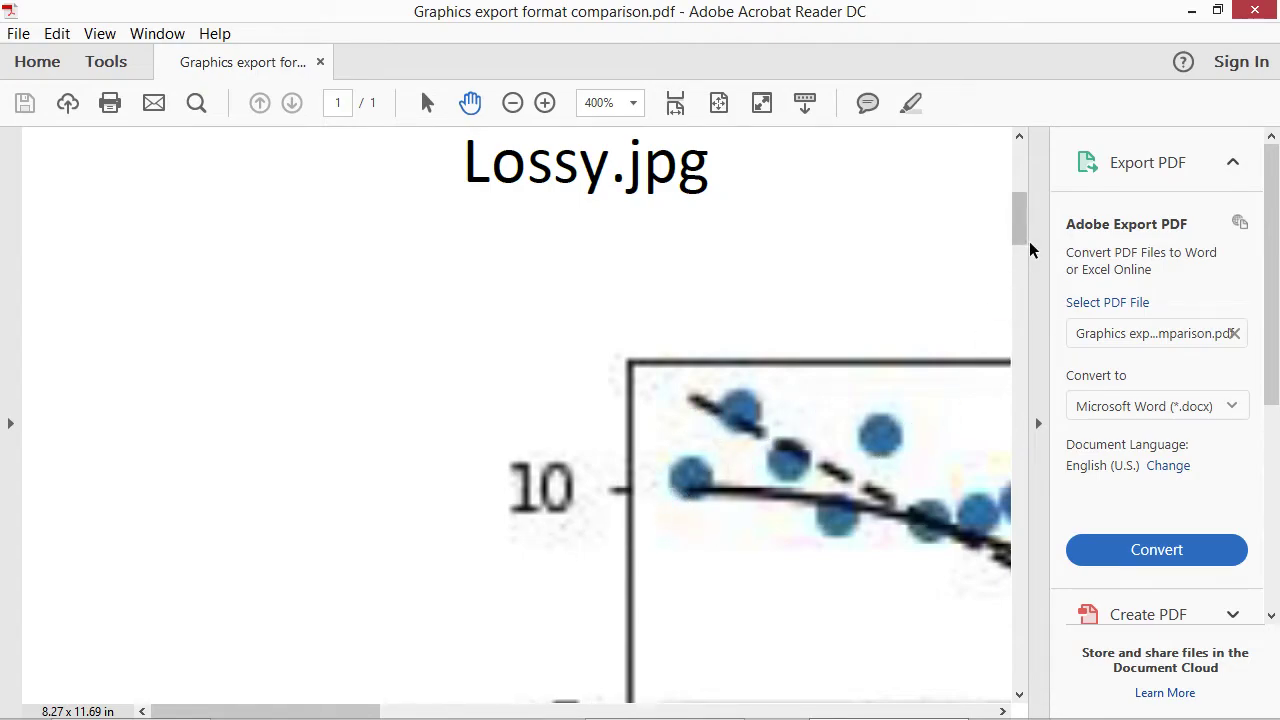
{"action": "left_click_drag", "start_coordinate": [1022, 215], "coordinate": [1037, 442]}
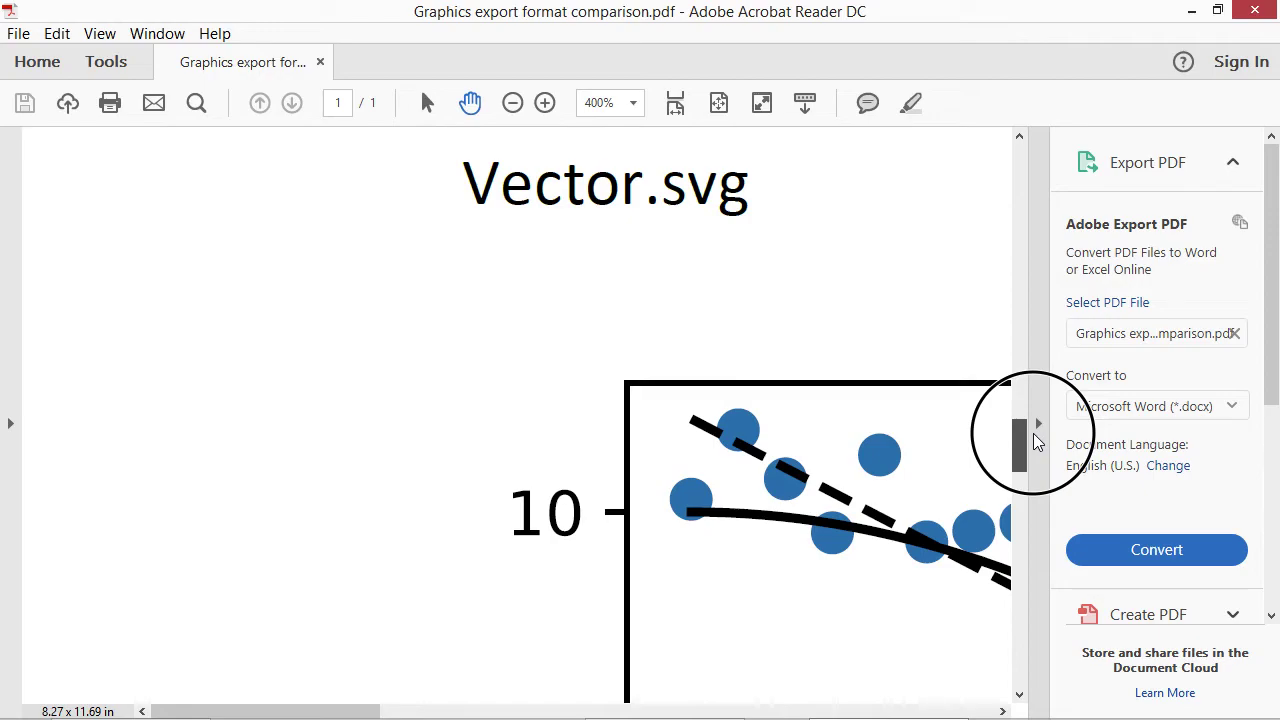
{"action": "mouse_move", "coordinate": [1037, 442]}
{"action": "left_mouse_down"}
{"action": "mouse_move", "coordinate": [1037, 455]}
{"action": "mouse_move", "coordinate": [1035, 430]}
{"action": "left_mouse_up"}
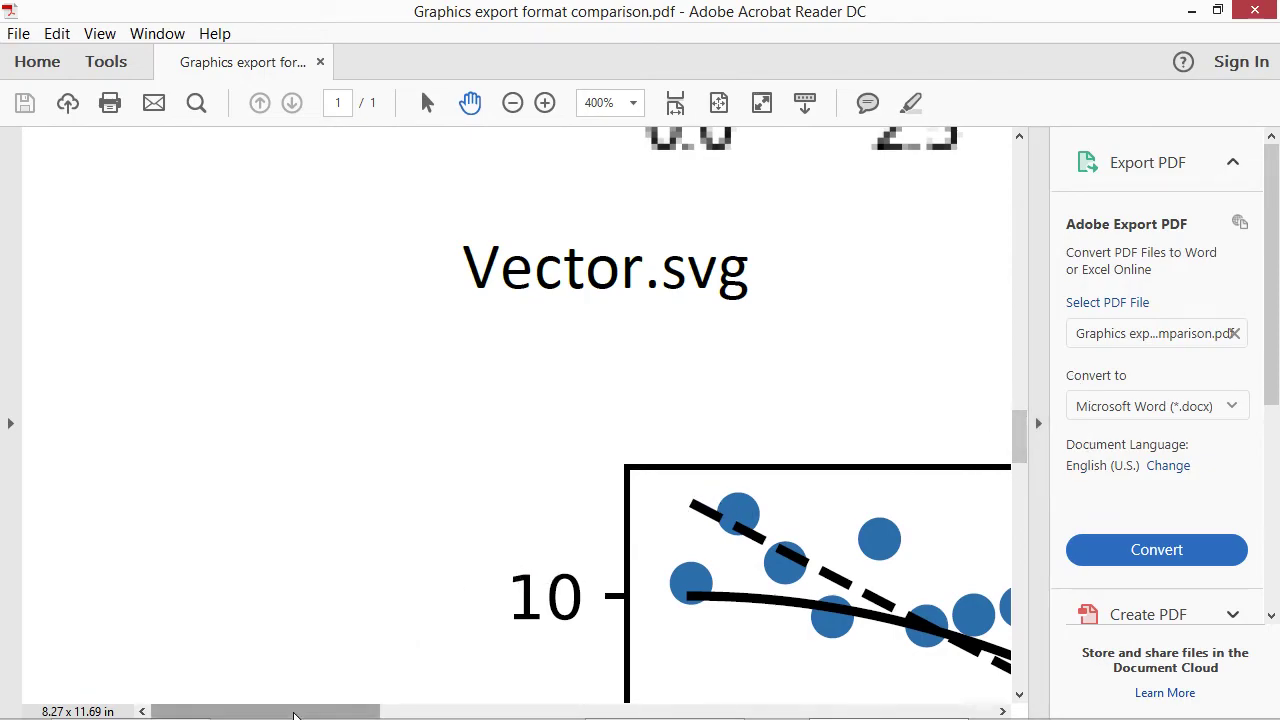
{"action": "mouse_move", "coordinate": [320, 712]}
{"action": "left_mouse_down"}
{"action": "mouse_move", "coordinate": [448, 714]}
{"action": "mouse_move", "coordinate": [338, 714]}
{"action": "left_mouse_up"}
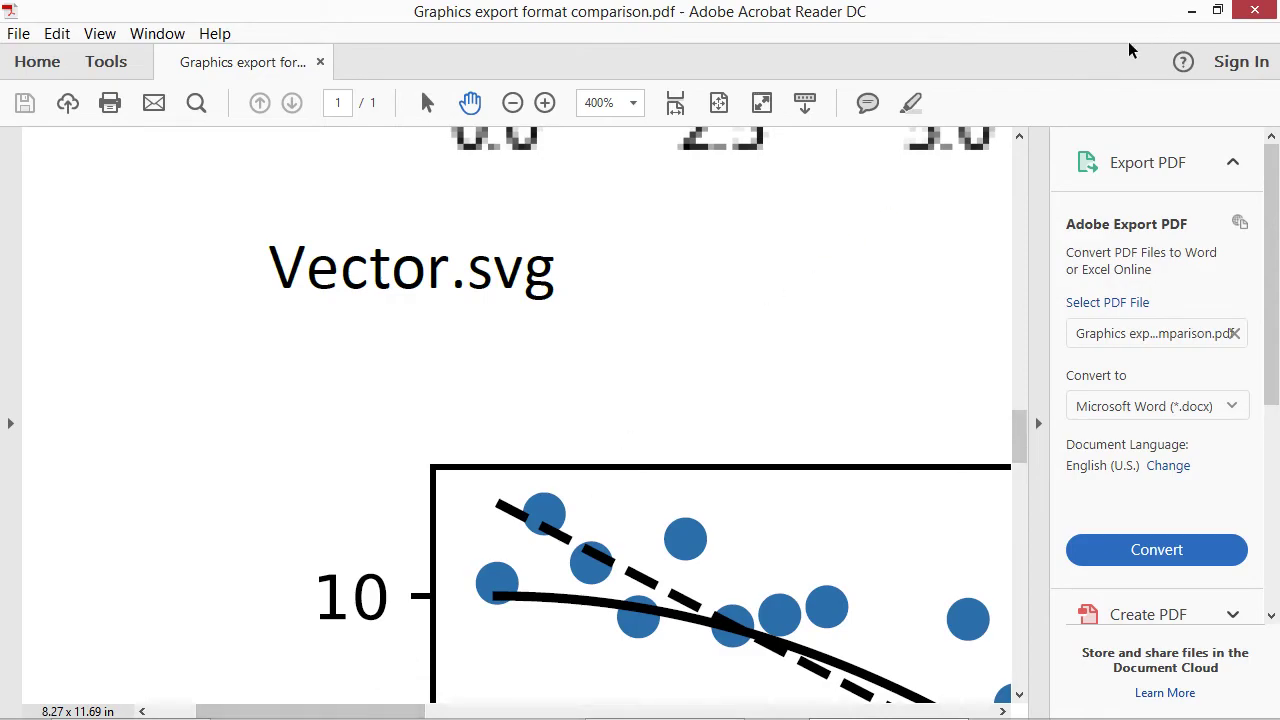
{"action": "left_click", "coordinate": [1255, 10]}
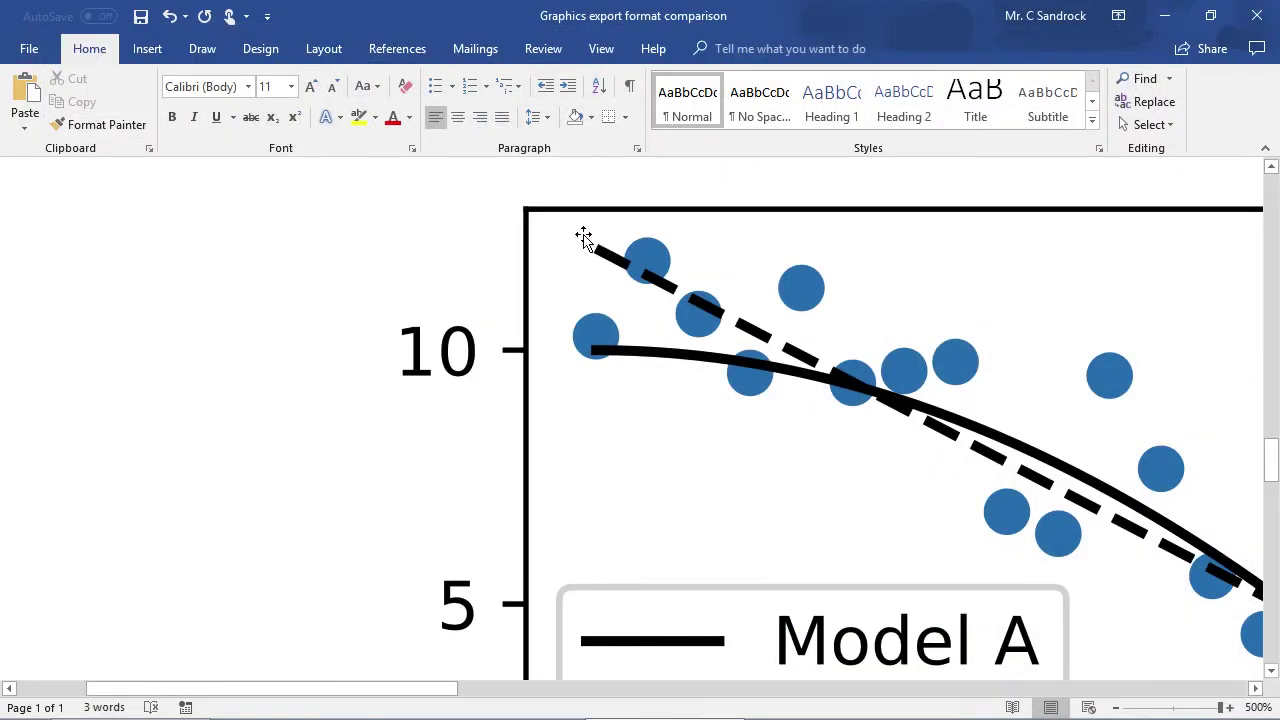
{"action": "scroll", "coordinate": [840, 429], "scroll_direction": "up", "scroll_amount": 1}
{"action": "scroll", "coordinate": [843, 424], "scroll_direction": "down", "scroll_amount": 3}
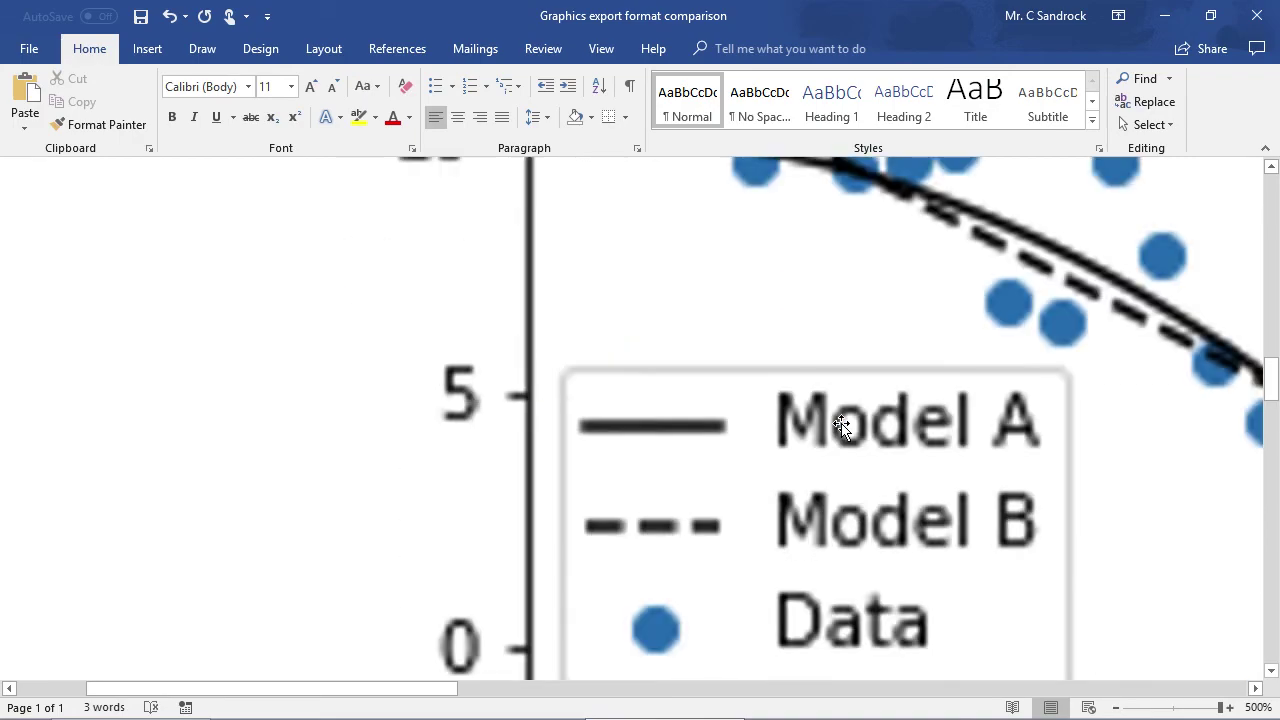
{"action": "scroll", "coordinate": [843, 424], "scroll_direction": "up", "scroll_amount": 10}
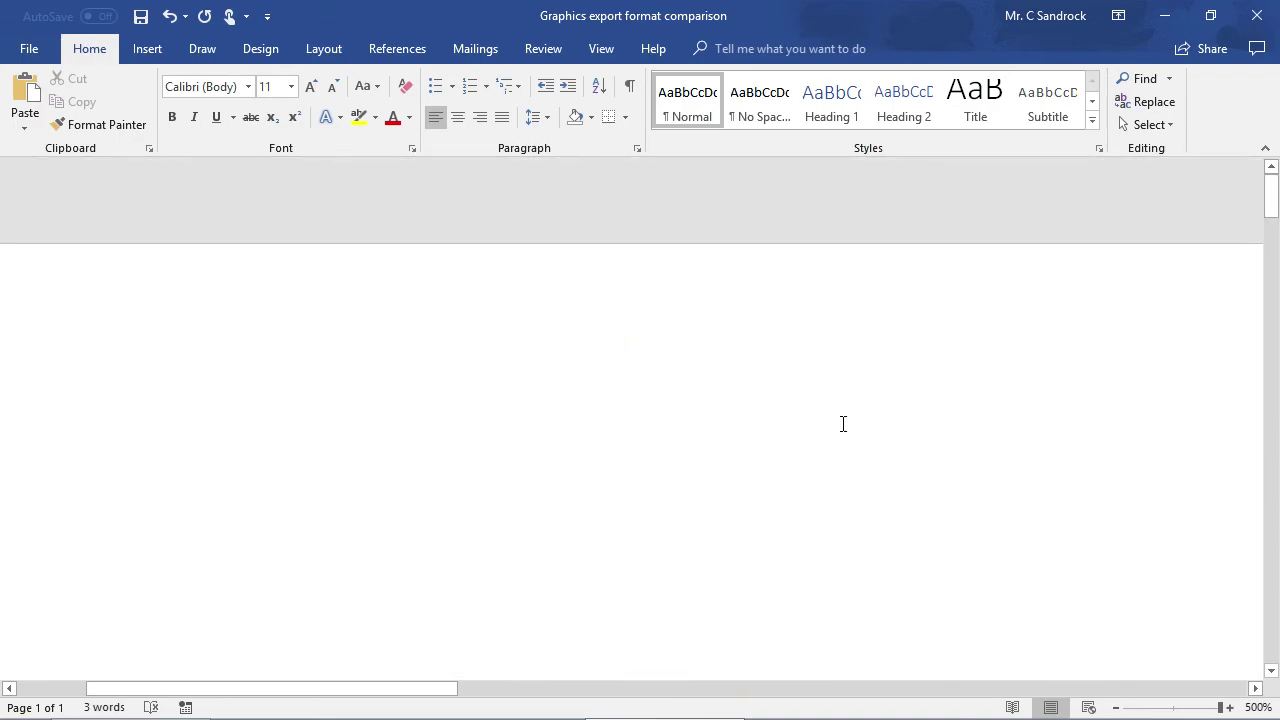